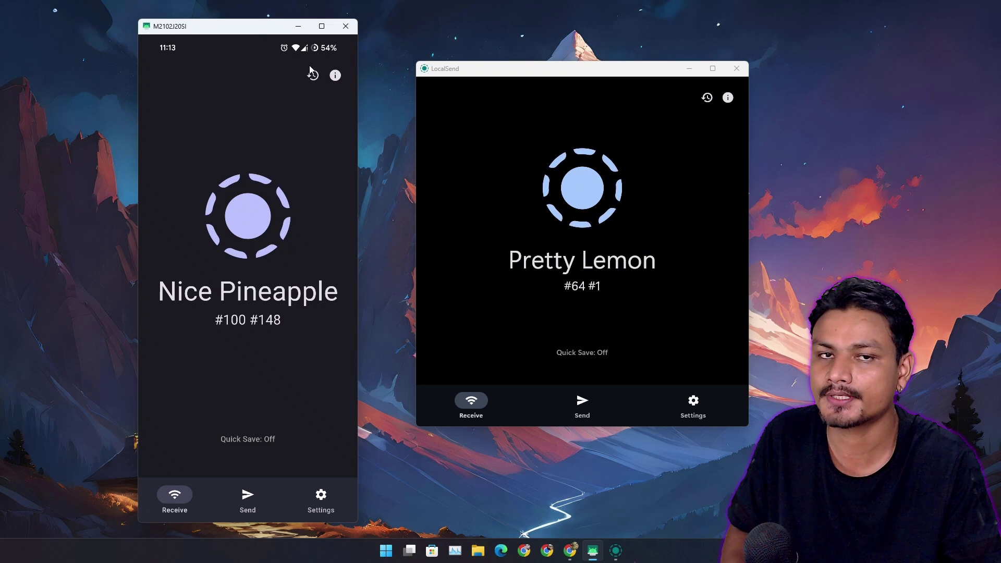
Step: Bring Chrome with the localsend.org homepage to the front and scroll through it
click(571, 550)
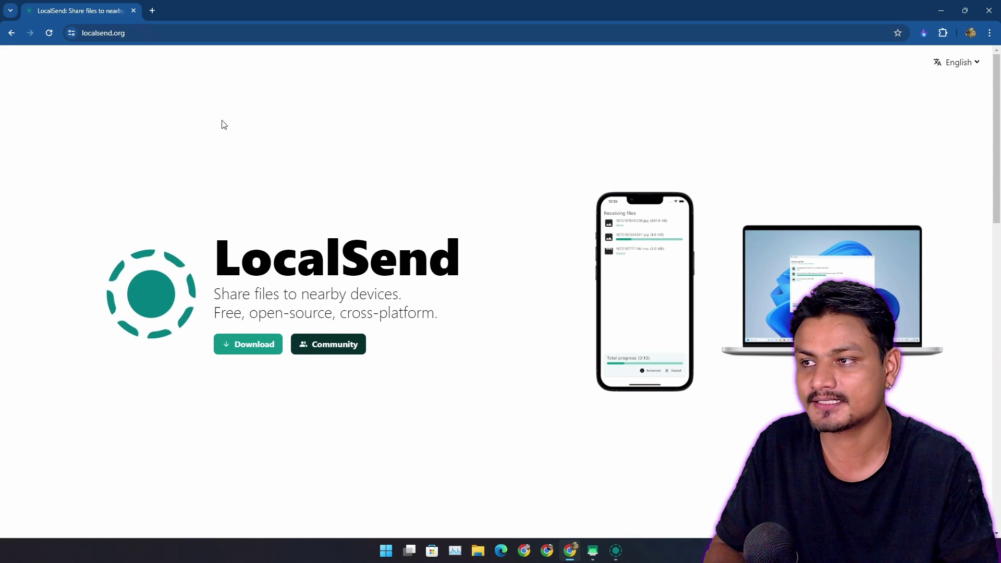
scroll(409, 347, down, 5)
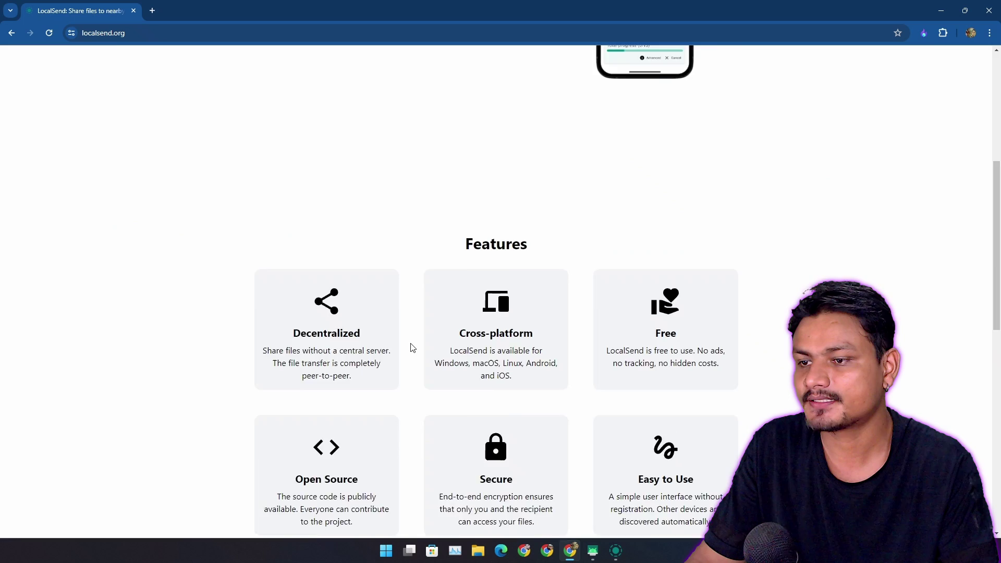
scroll(405, 328, up, 5)
scroll(445, 359, down, 5)
scroll(445, 360, down, 5)
scroll(414, 376, up, 10)
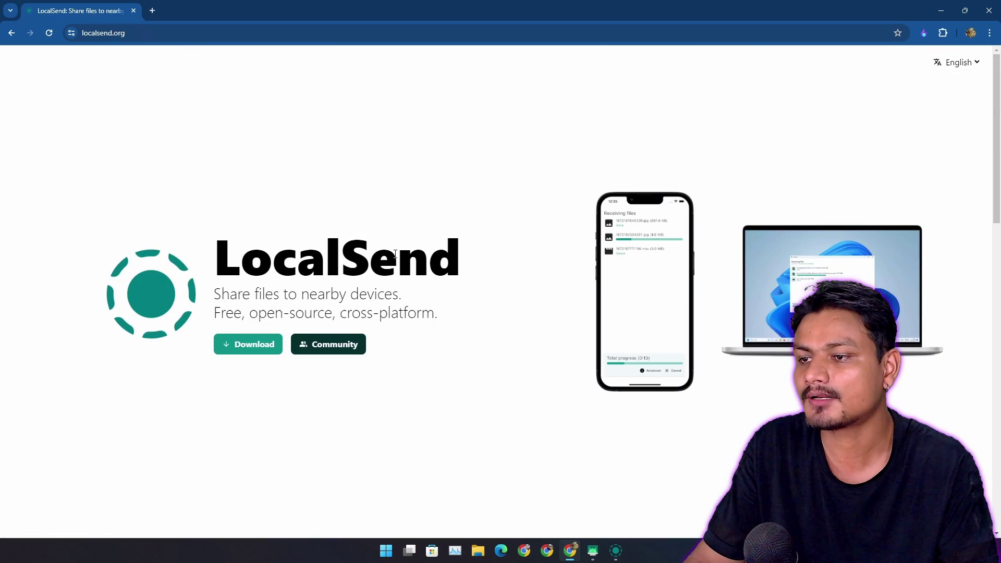
Step: Open the LocalSend downloads page and view the macOS, Linux, Android, iOS, then Windows downloads
click(248, 345)
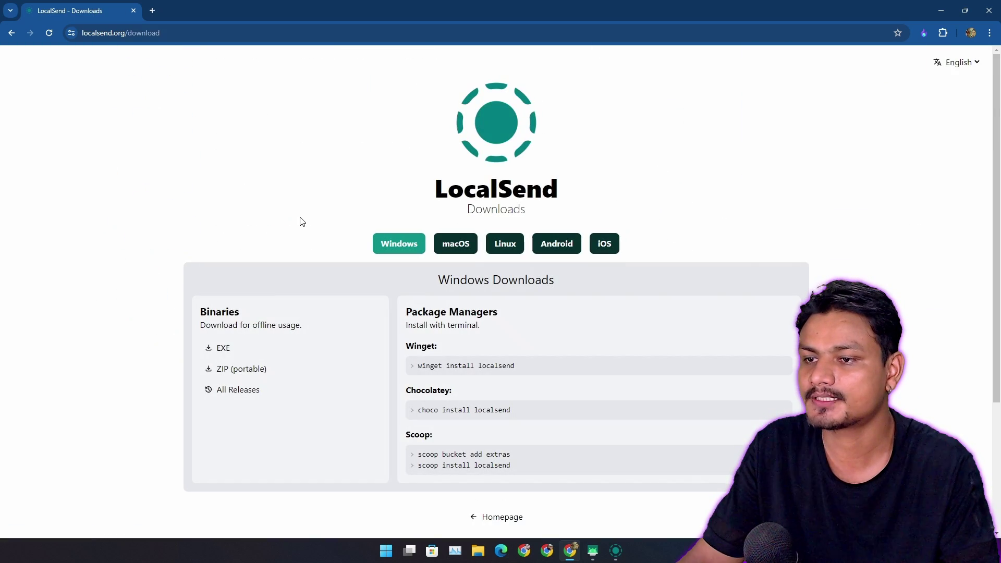
click(449, 247)
click(511, 245)
click(577, 246)
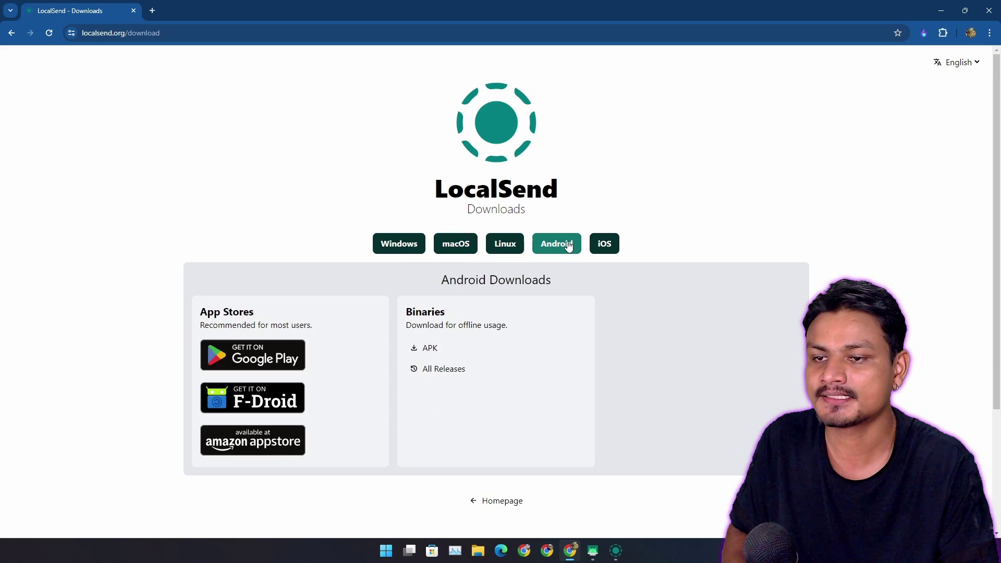
click(612, 246)
click(412, 245)
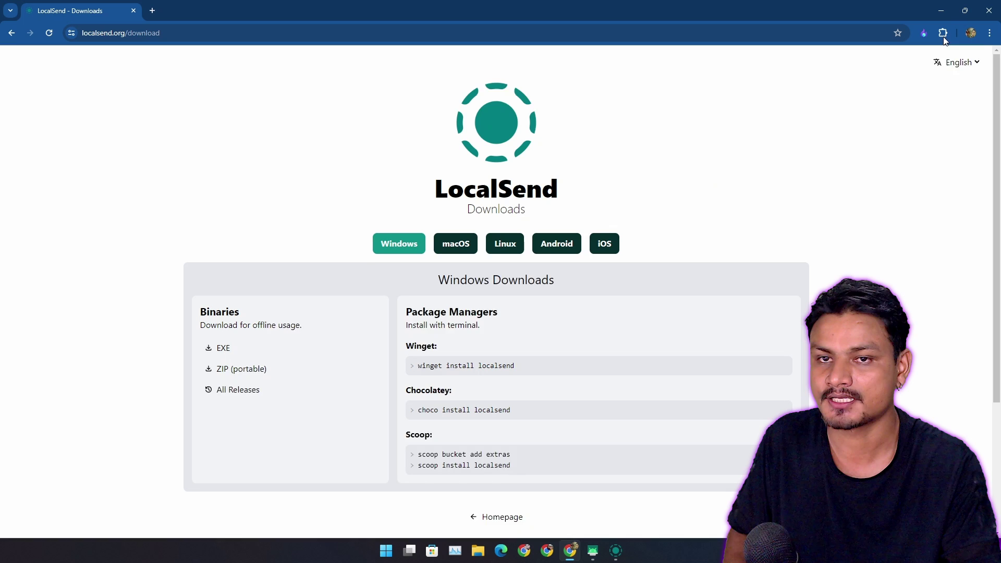
scroll(937, 76, down, 1)
Step: Minimize Chrome and arrange the compact LocalSend window beside the phone mirror
click(948, 11)
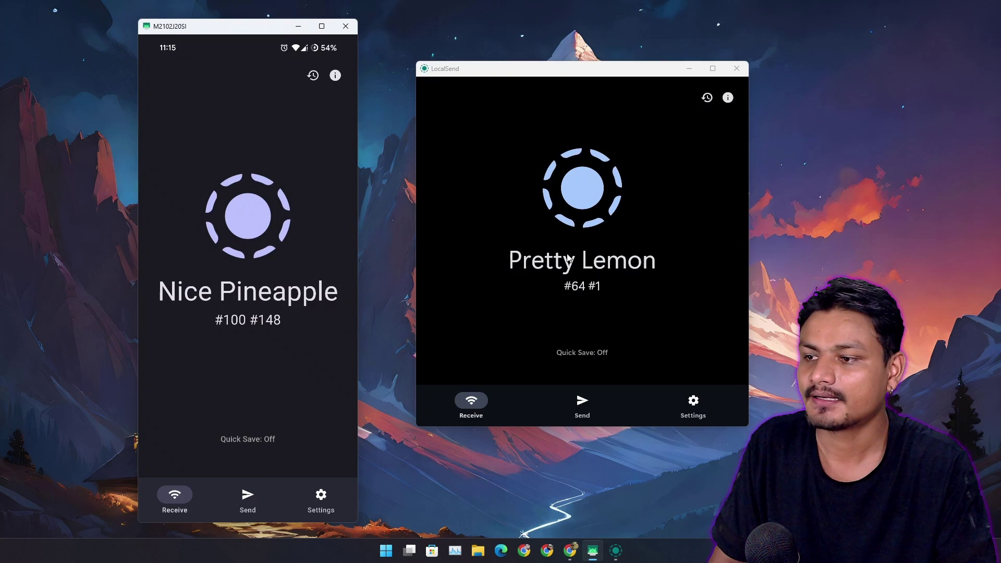
drag(551, 74, 556, 73)
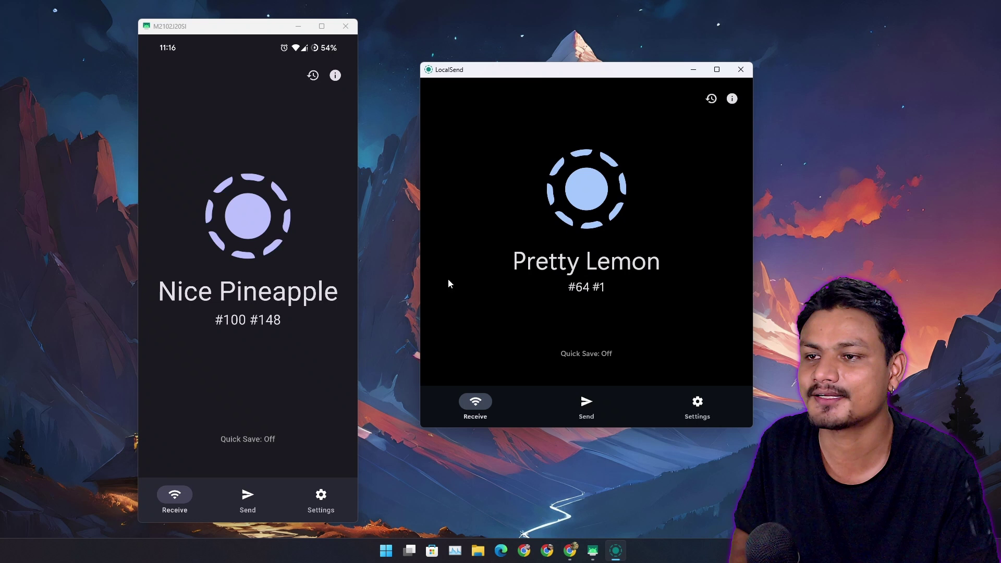
mouse_move(539, 73)
mouse_down()
mouse_move(554, 73)
mouse_move(526, 83)
mouse_up()
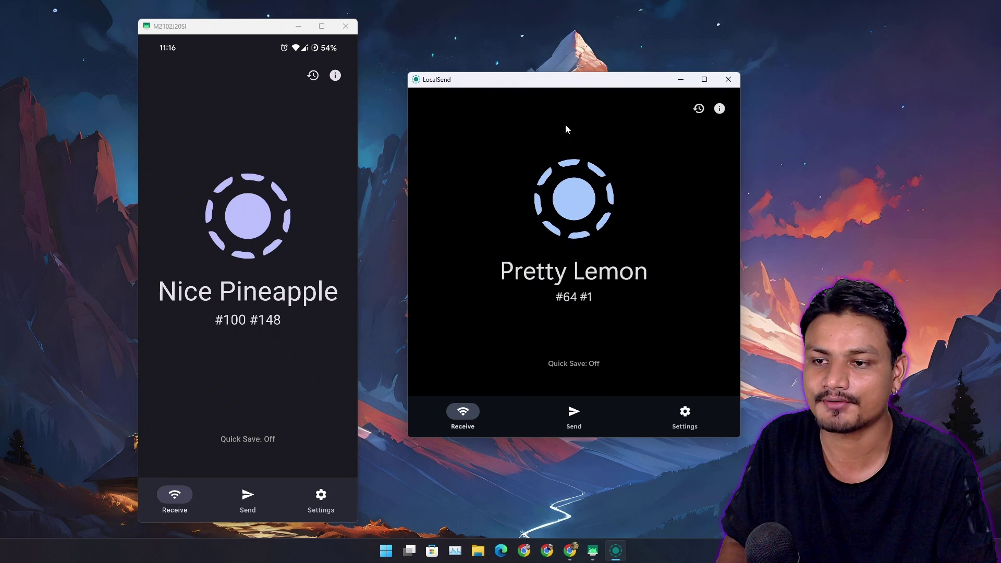
drag(741, 264, 765, 263)
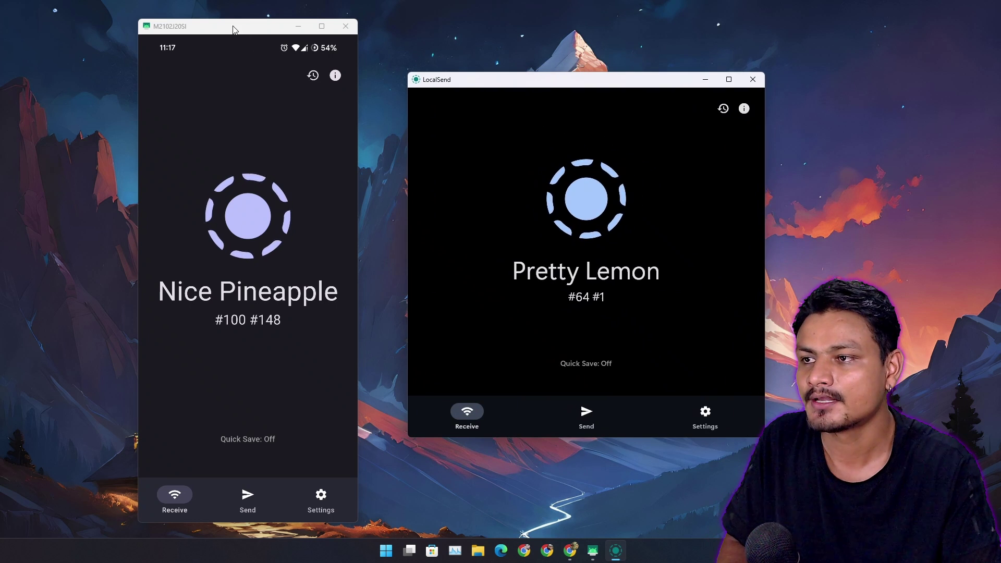
drag(234, 29, 191, 15)
drag(567, 86, 527, 67)
mouse_move(730, 338)
mouse_down()
mouse_move(710, 338)
mouse_move(746, 338)
mouse_up()
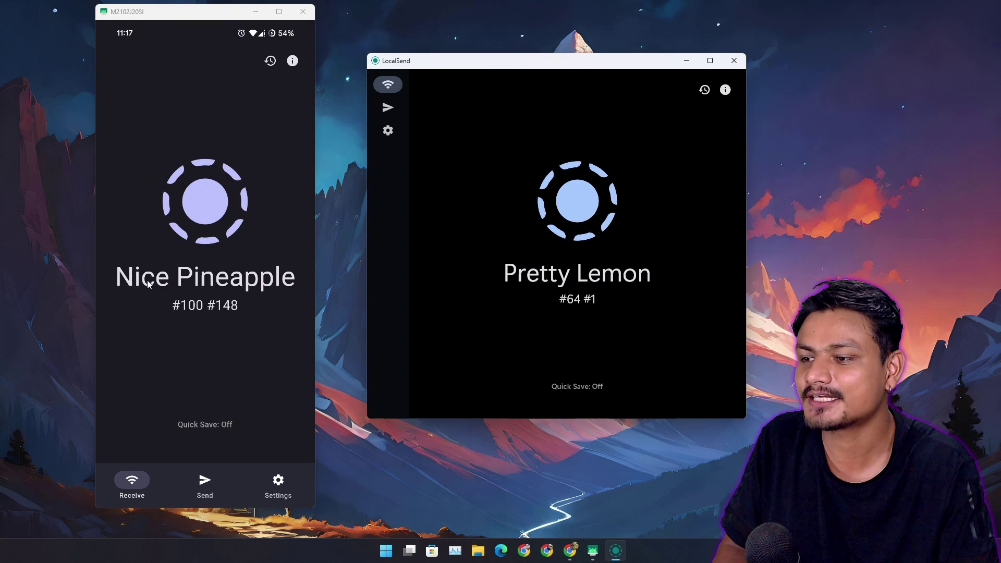
drag(746, 185, 725, 185)
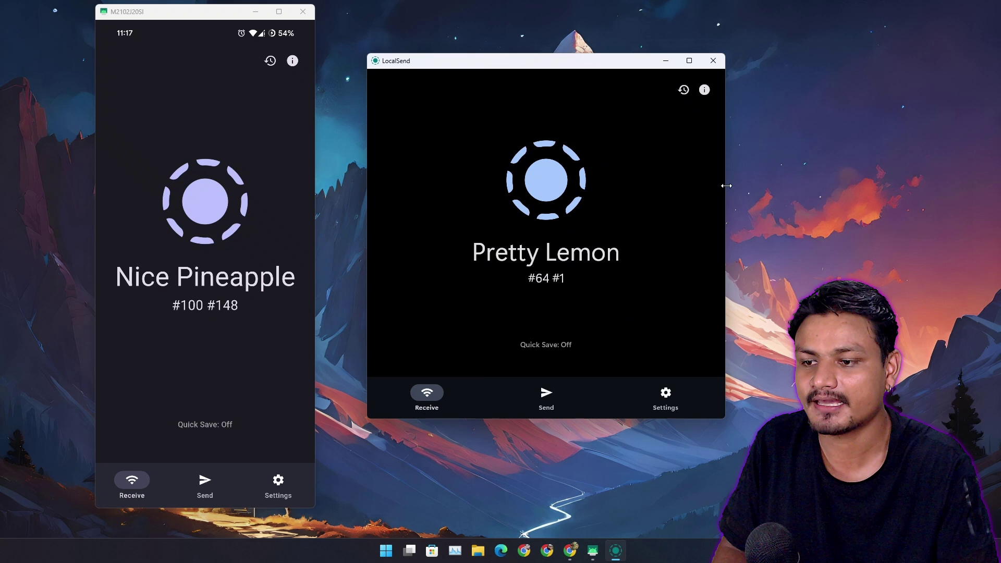
Step: Look through LocalSend's Send, Settings and Receive pages, ending on the Send page
click(552, 407)
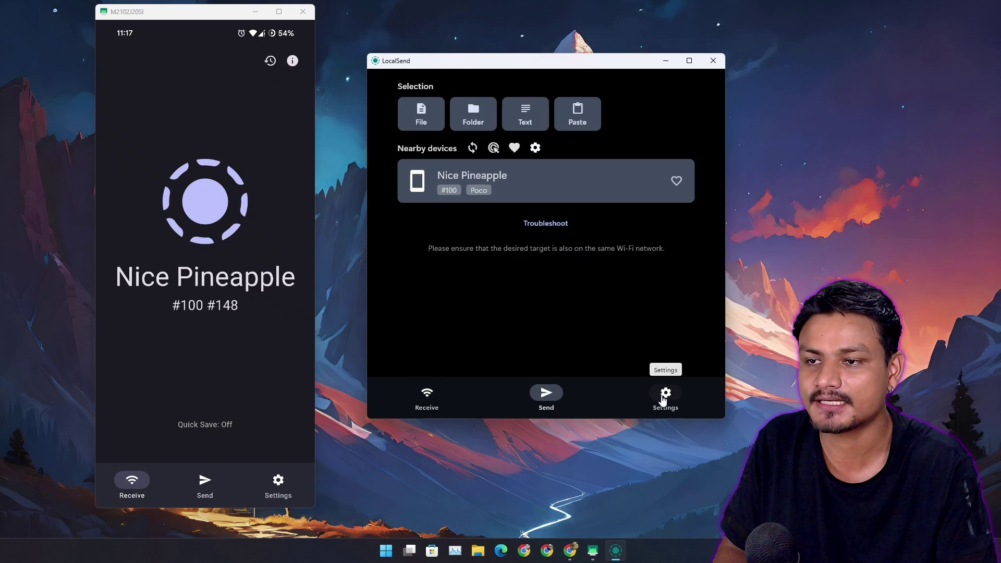
click(665, 401)
click(546, 401)
click(427, 401)
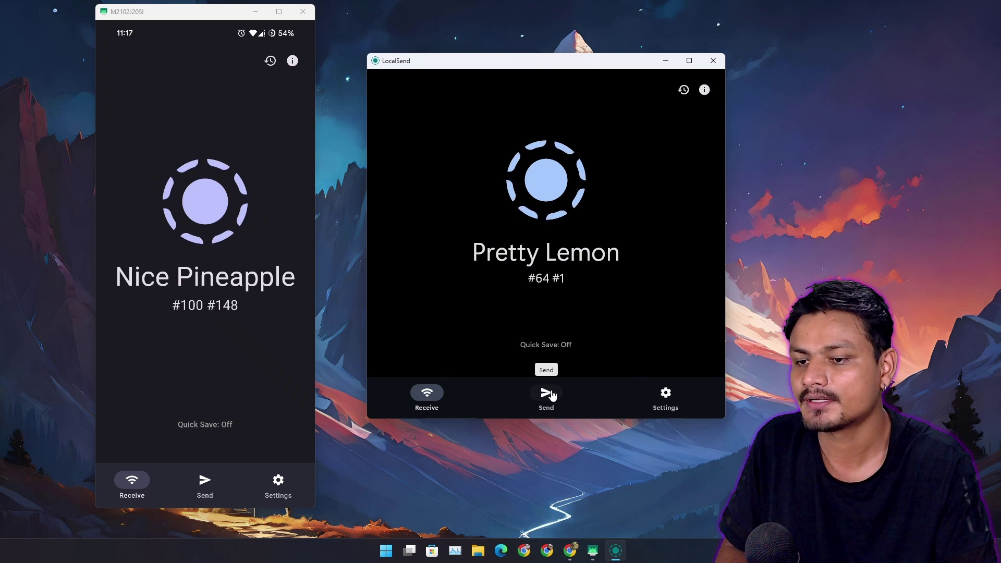
click(562, 407)
Step: Select BCUninstaller_5.8_portable.zip from Downloads as the file to send
click(422, 120)
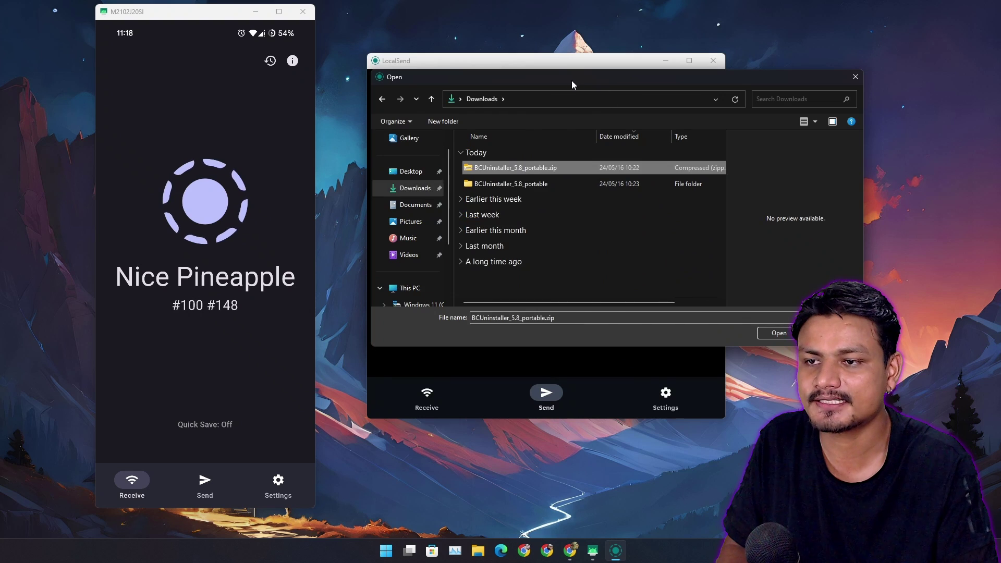
drag(572, 80, 514, 124)
click(741, 374)
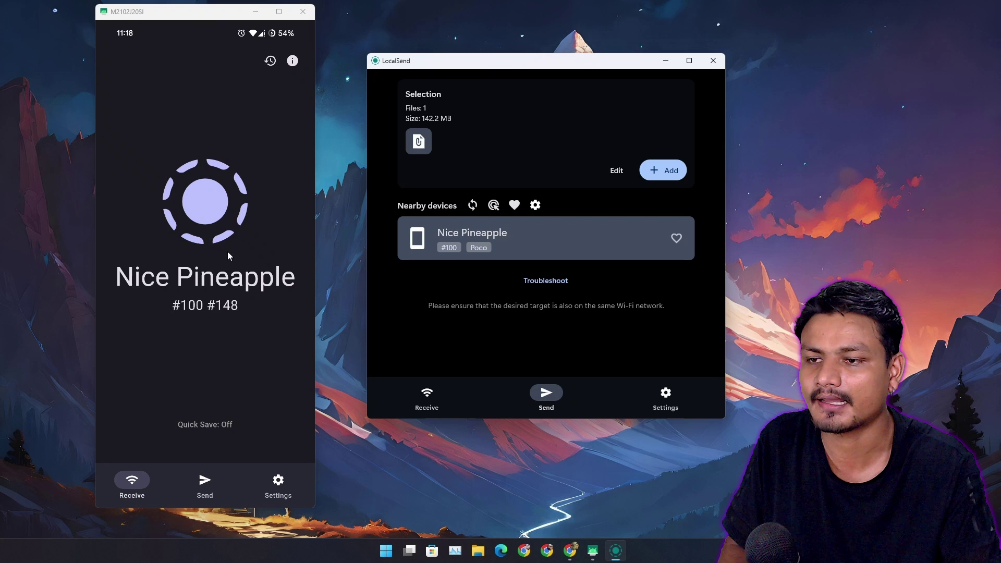
Step: Send the 142.2 MB zip to Nice Pineapple, accept it on the phone, then close the finished screen
click(551, 246)
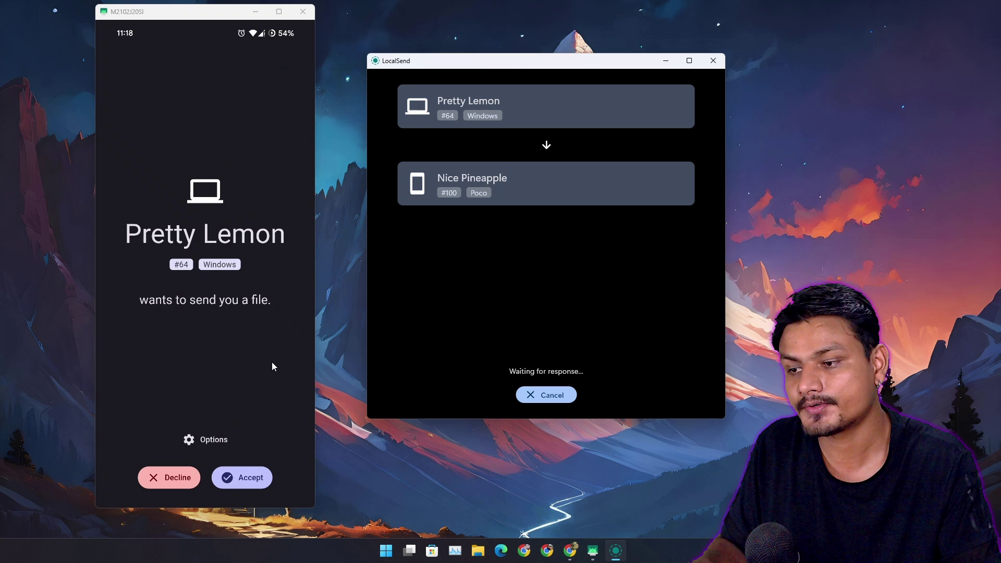
click(247, 477)
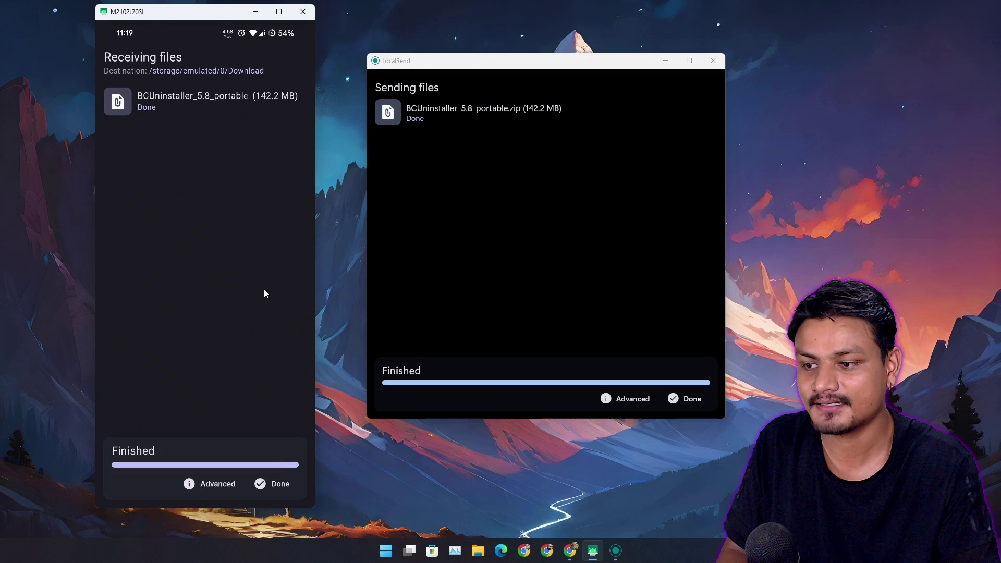
click(272, 484)
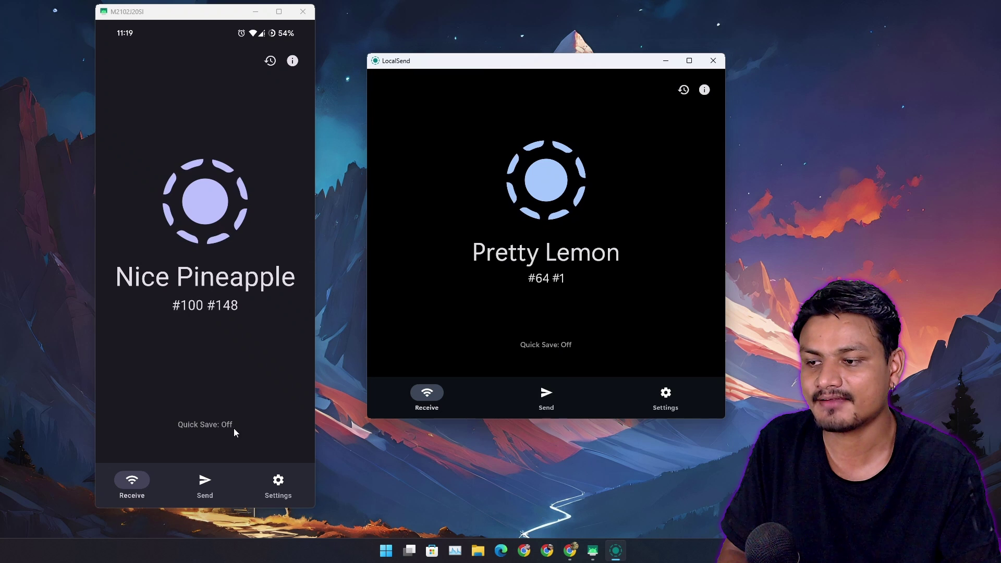
Step: Enable Quick Save on the phone, then send LocalSend-1.14.0-windows-x86-64.exe to Nice Pineapple
click(203, 431)
click(204, 483)
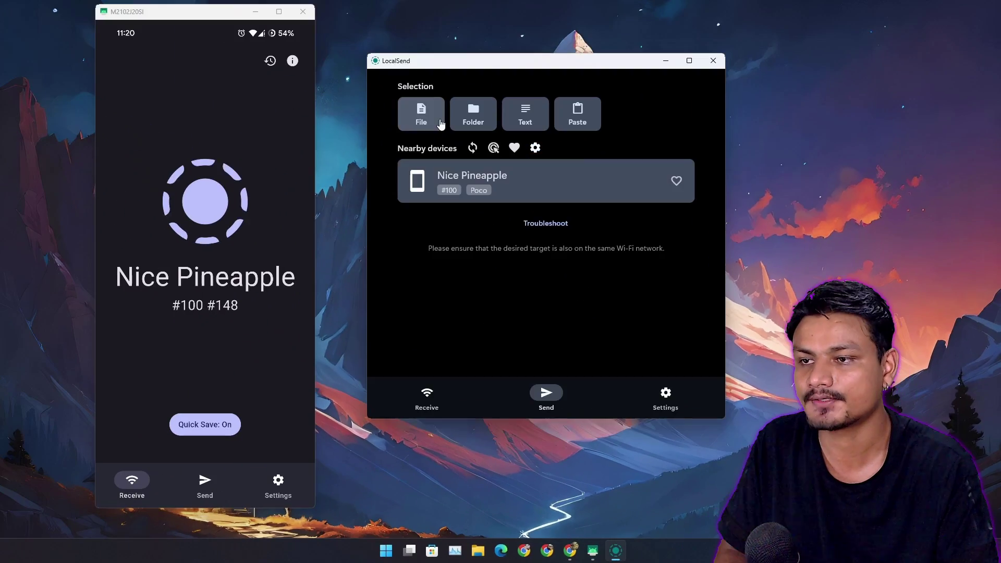
click(421, 114)
click(469, 239)
click(488, 282)
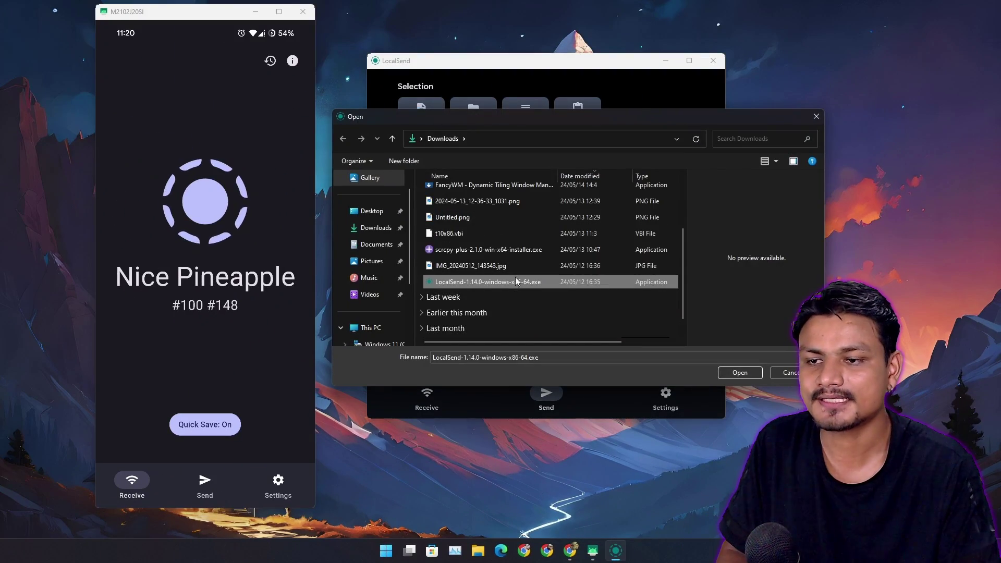
click(738, 372)
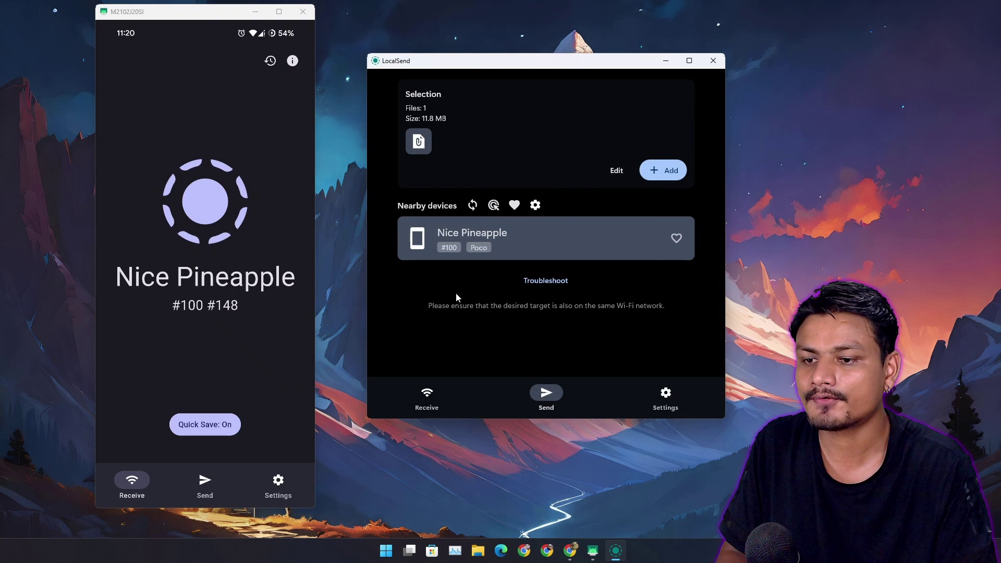
click(546, 236)
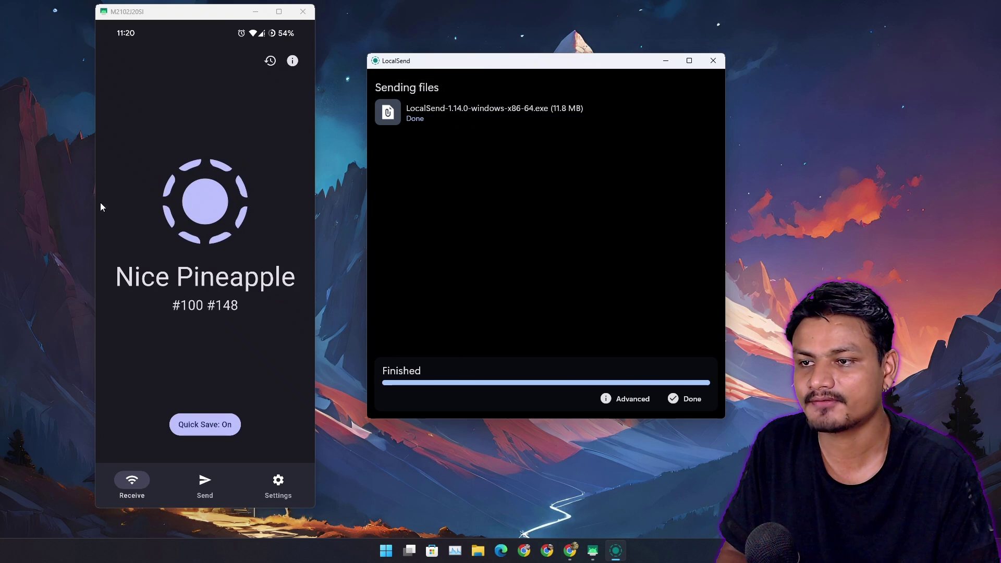
Step: Open the phone's LocalSend history to check the two received files
click(270, 61)
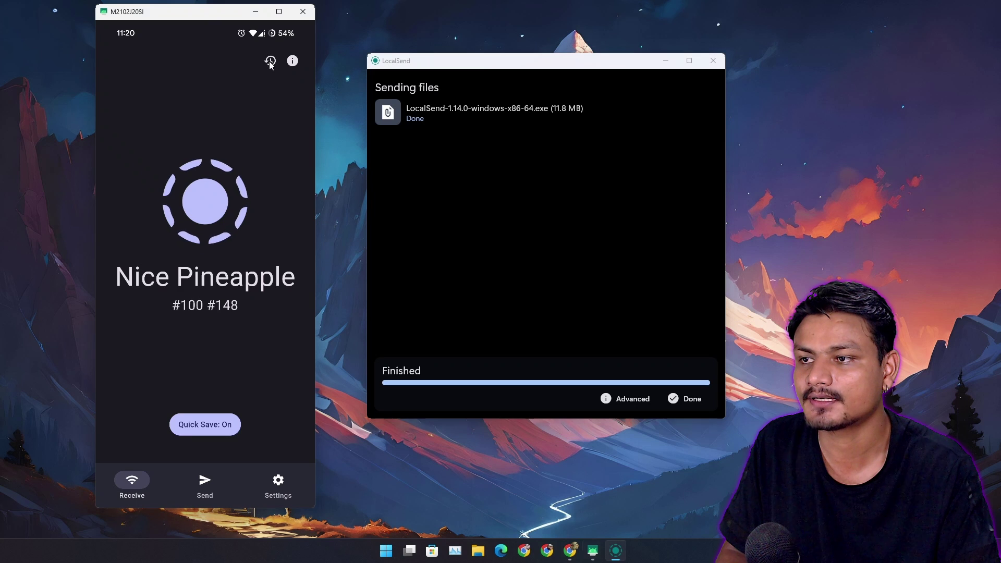
click(270, 61)
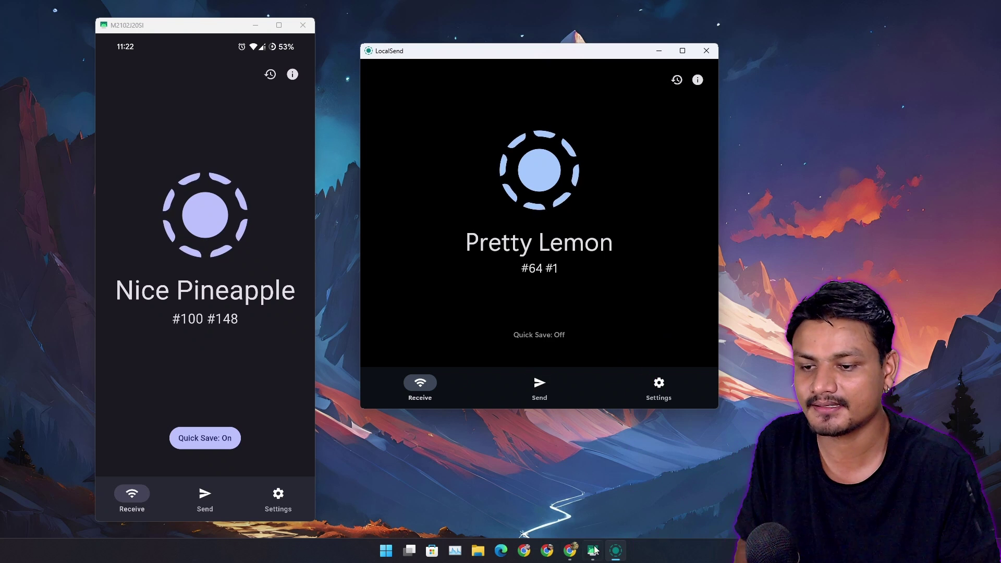
Step: Bring Chrome forward and go back to the localsend.org homepage
click(574, 548)
scroll(357, 104, up, 1)
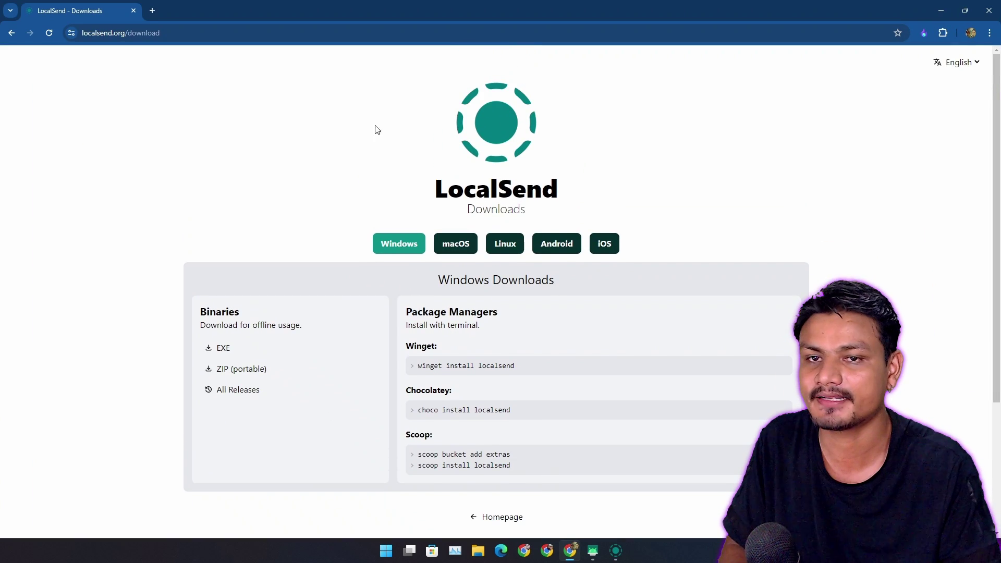
click(12, 34)
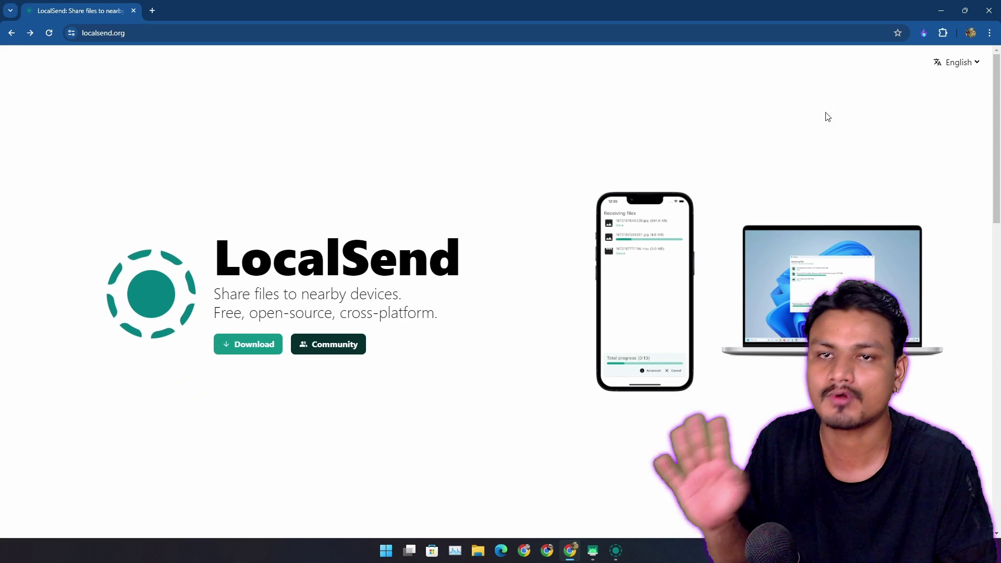
Step: Minimize Chrome, then close the LocalSend desktop app and the phone mirror window
click(934, 11)
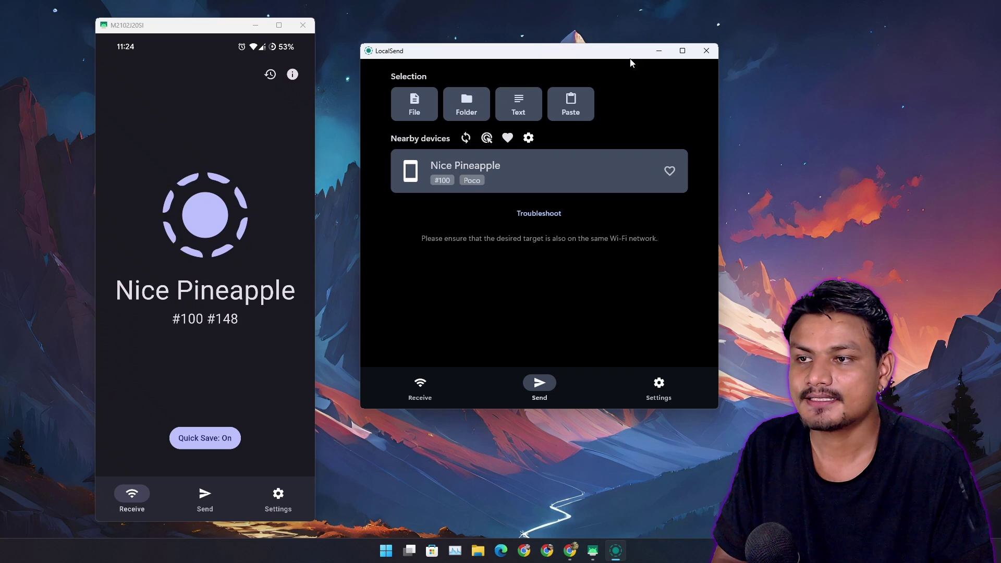
click(708, 52)
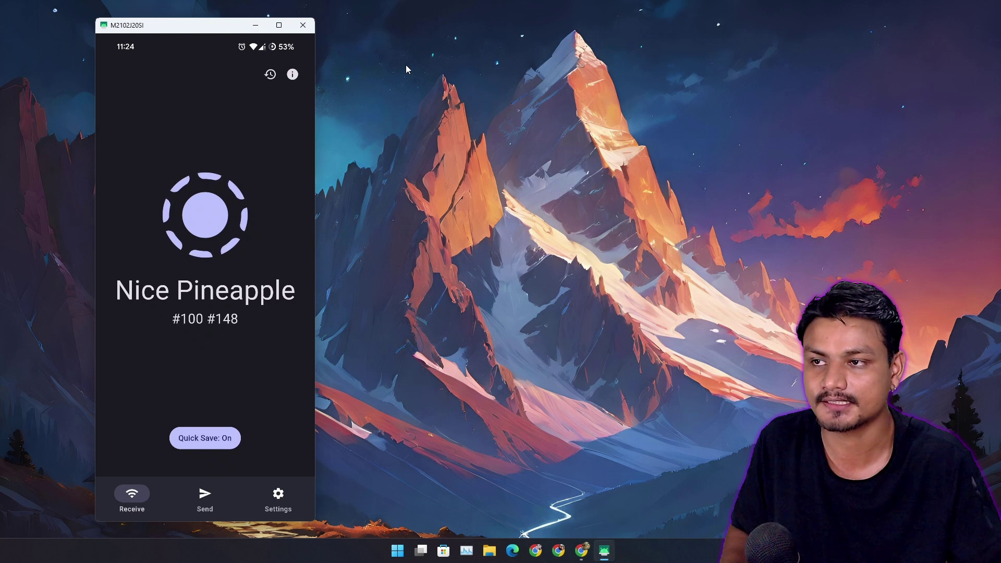
click(302, 25)
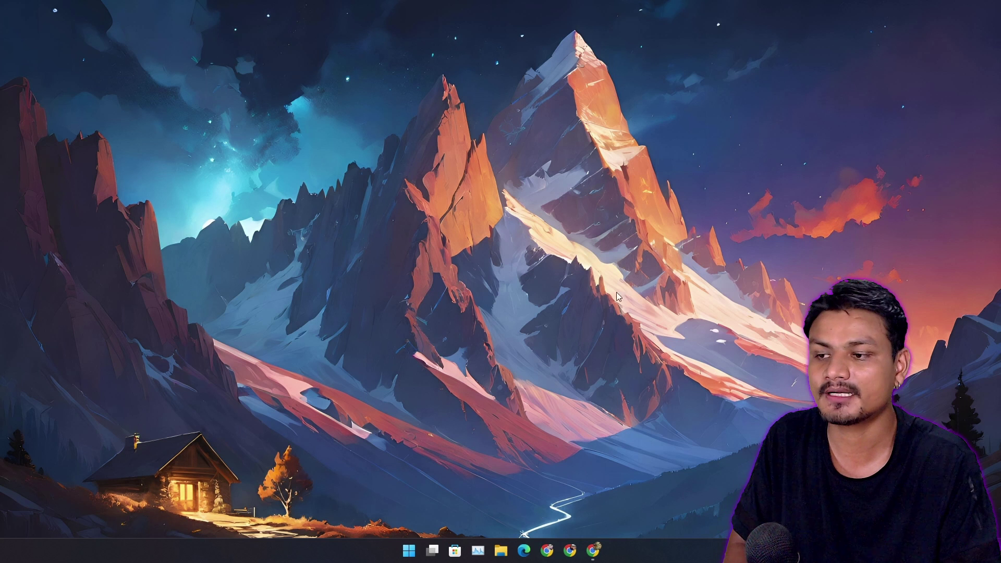